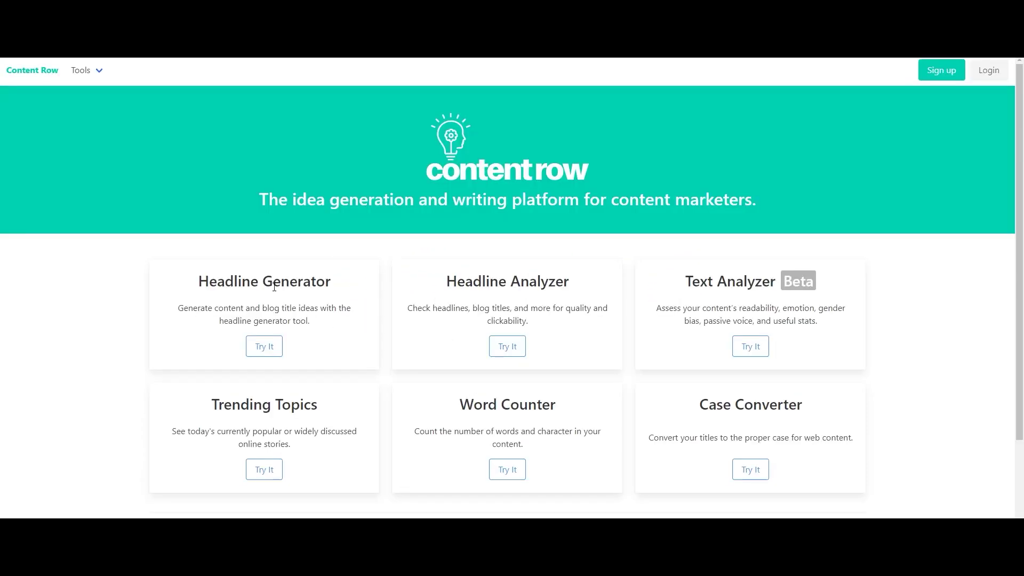
Open the Headline Generator and get headlines for the subject "How To Make Money Blogging"
{"action": "left_click", "coordinate": [271, 346]}
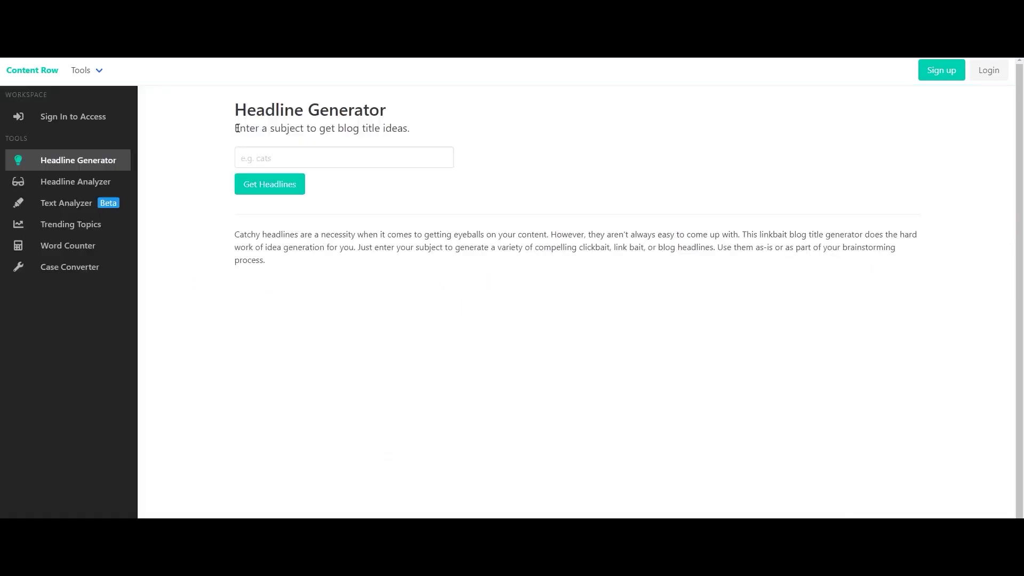
{"action": "left_click_drag", "start_coordinate": [237, 128], "coordinate": [421, 133]}
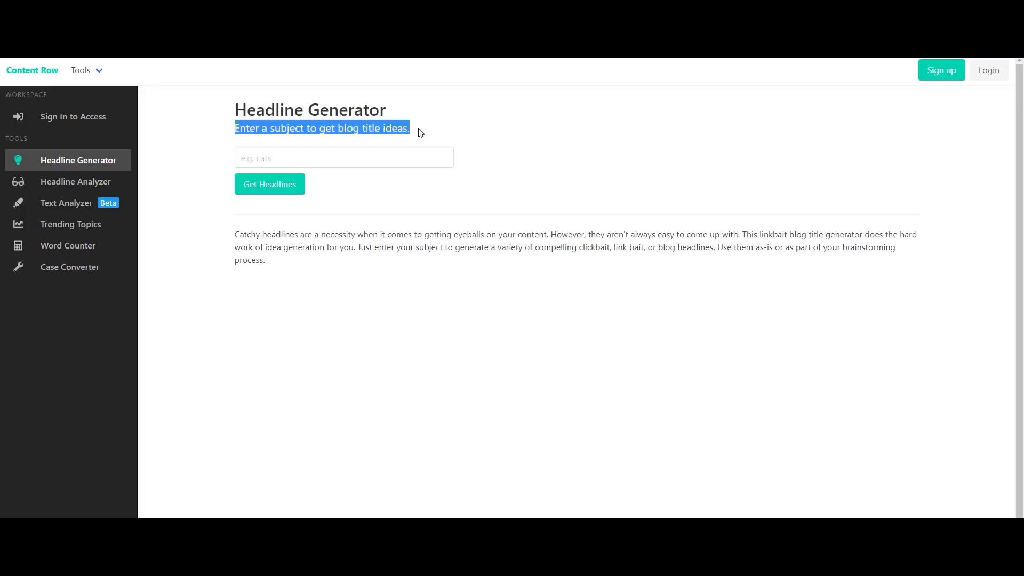
{"action": "left_click", "coordinate": [427, 196]}
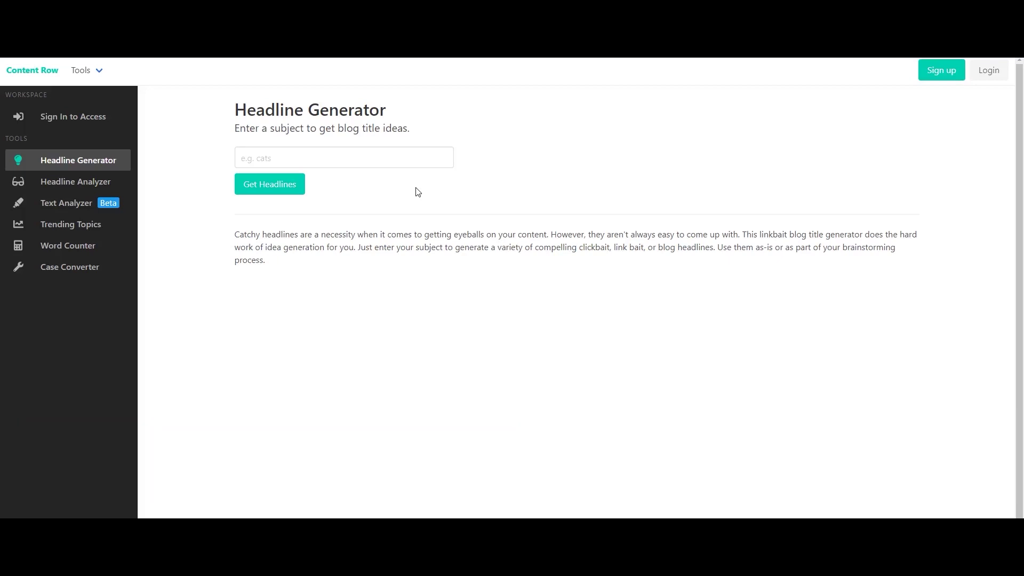
{"action": "left_click", "coordinate": [362, 167]}
{"action": "type", "text": "How To Make Money Blogging"}
{"action": "left_click", "coordinate": [275, 193]}
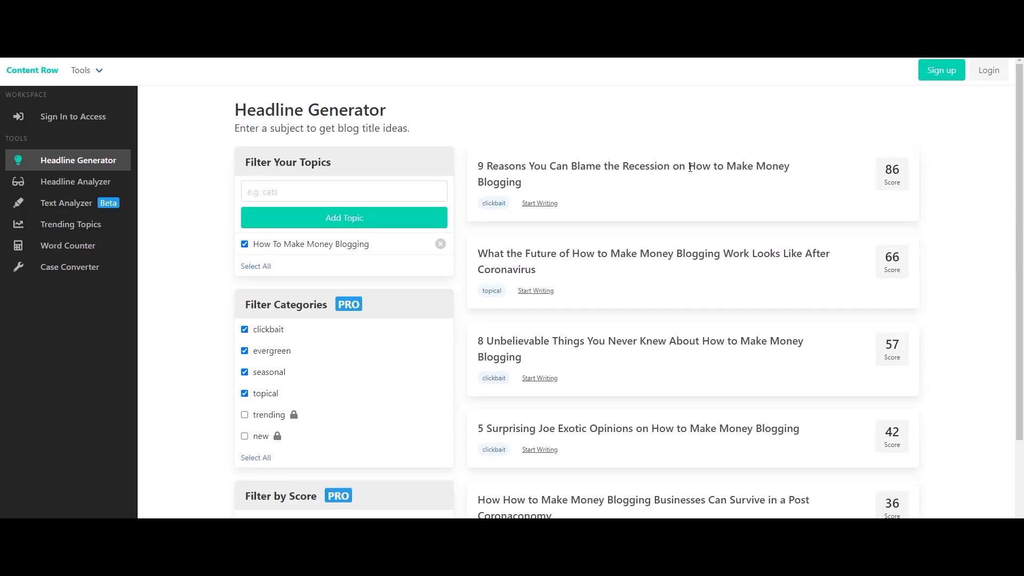
Review the topic wording in the first generated headline, view the Trending Topics page and return to the Headline Generator
{"action": "left_click_drag", "start_coordinate": [688, 167], "coordinate": [793, 183]}
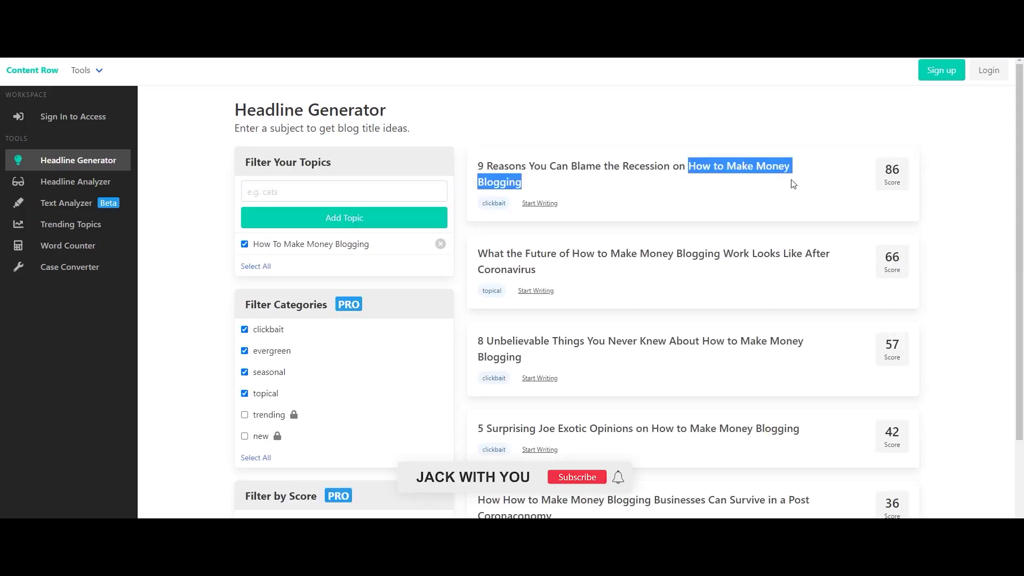
{"action": "left_click", "coordinate": [738, 190]}
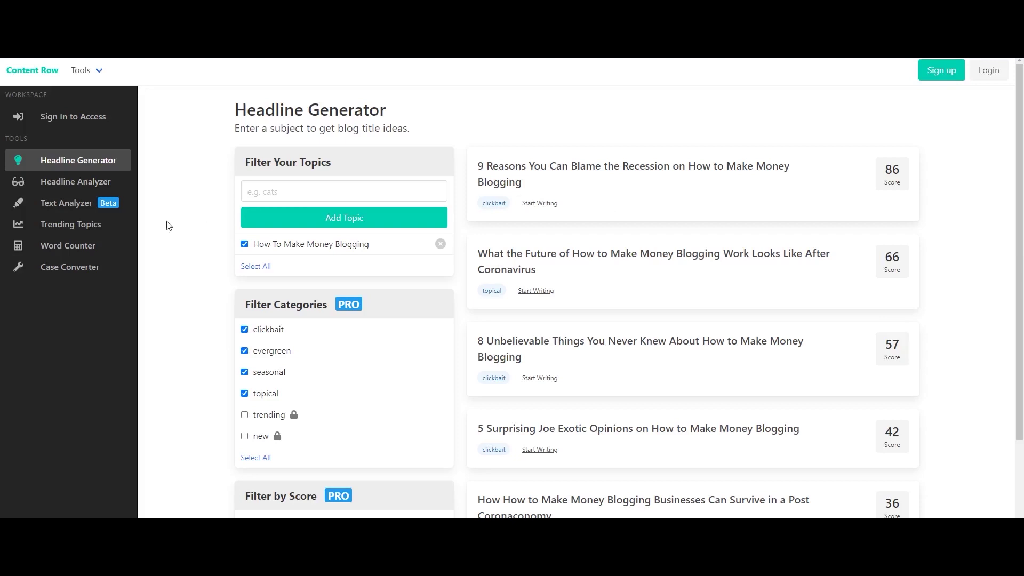
{"action": "left_click", "coordinate": [115, 230]}
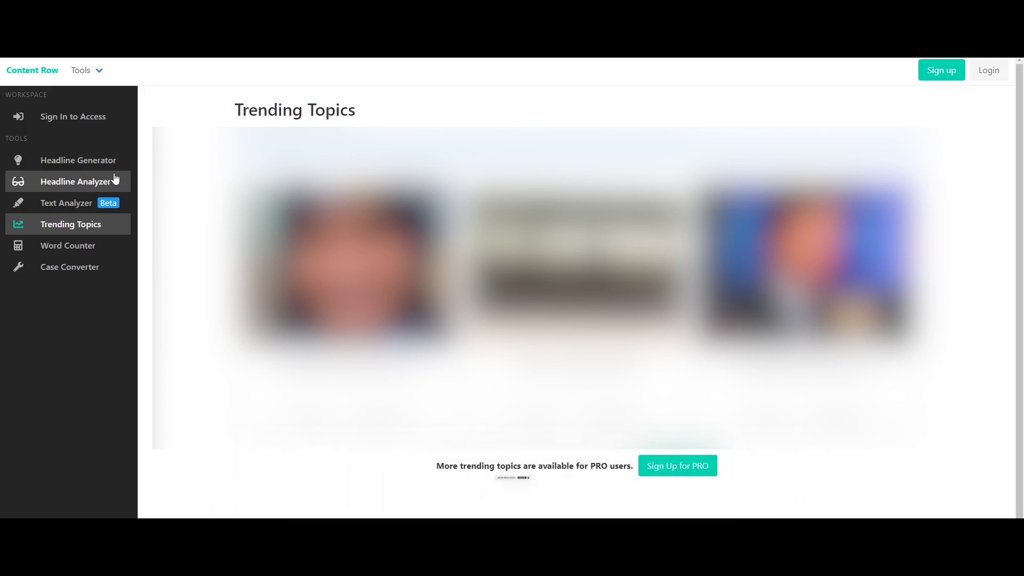
{"action": "left_click", "coordinate": [96, 161]}
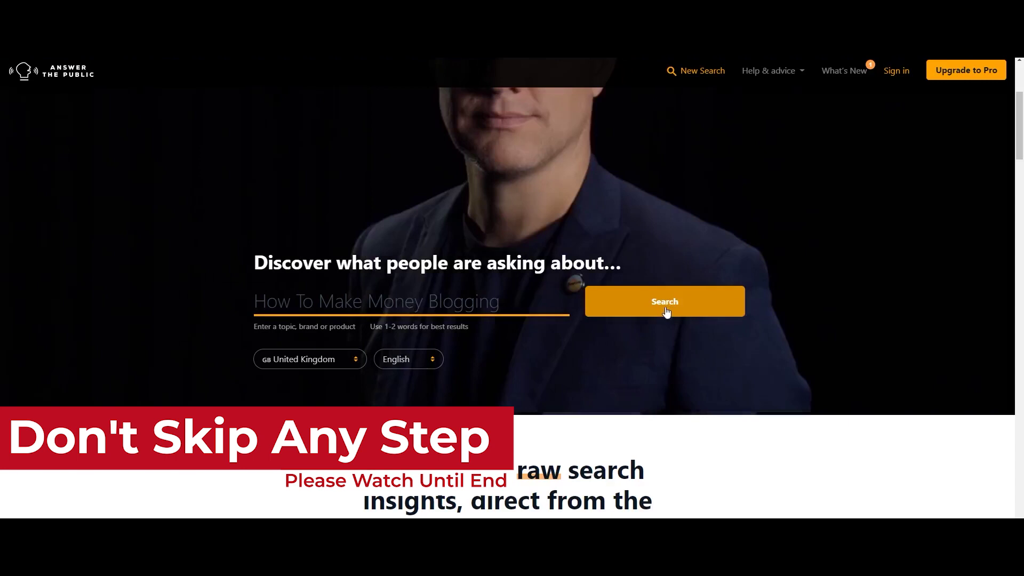
In AnswerThePublic, set the country to India and search for "How To Make Money Blogging"
{"action": "left_click", "coordinate": [343, 362]}
{"action": "scroll", "coordinate": [326, 281], "scroll_direction": "up", "scroll_amount": 20}
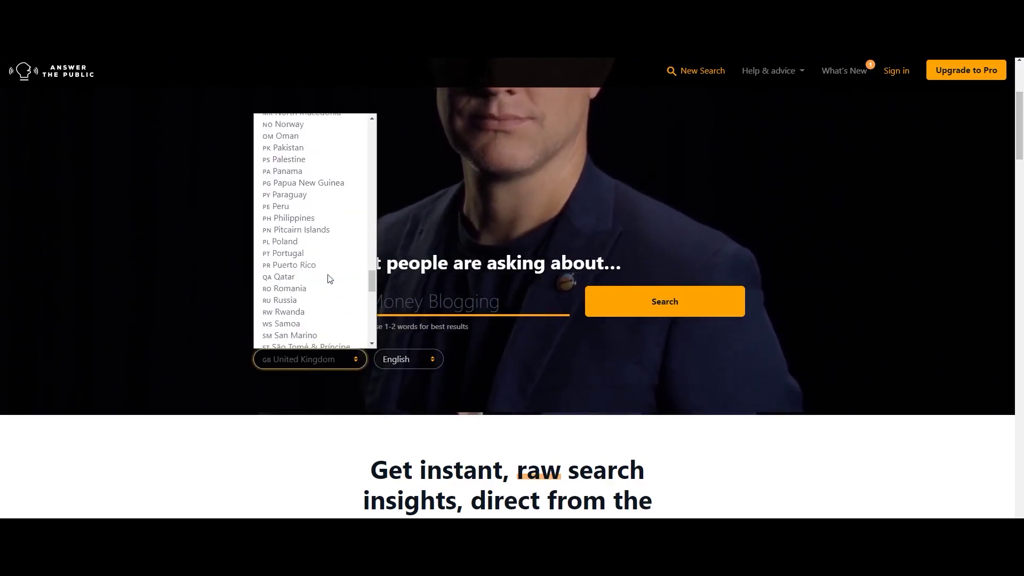
{"action": "left_click", "coordinate": [323, 277]}
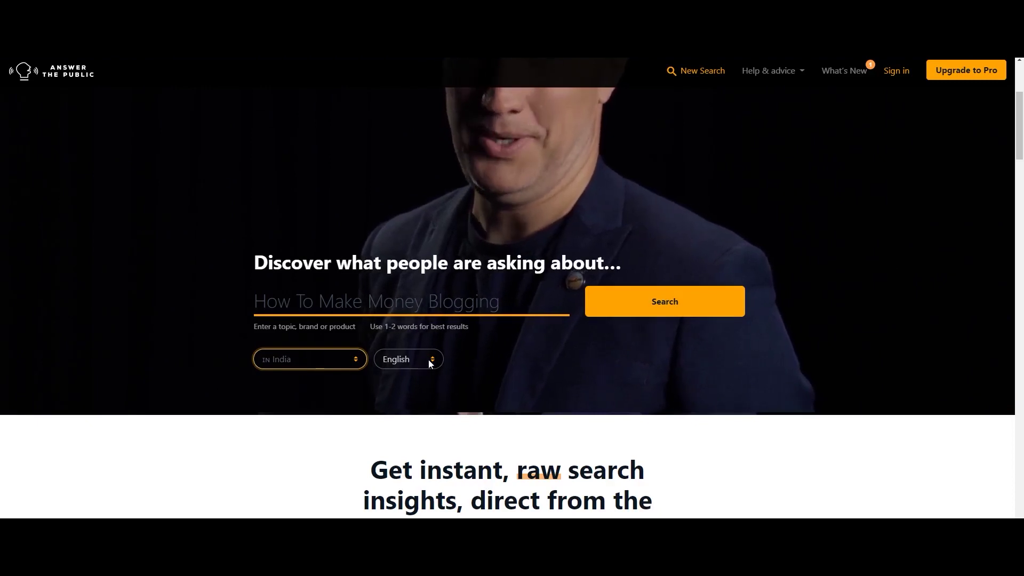
{"action": "left_click", "coordinate": [665, 297]}
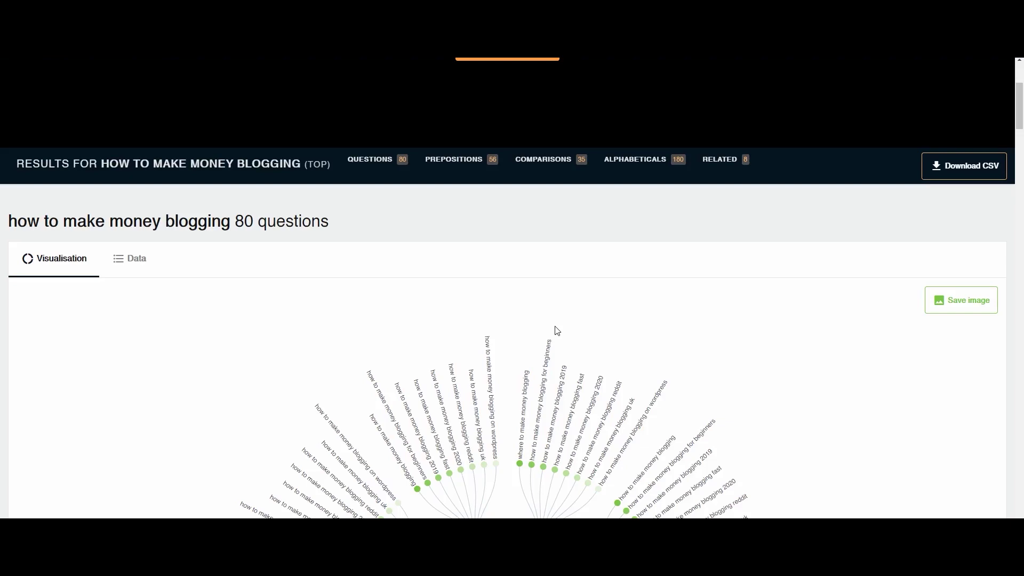
Look through the questions visualisation for the blogging topic and download the results as CSV
{"action": "scroll", "coordinate": [557, 330], "scroll_direction": "down", "scroll_amount": 4}
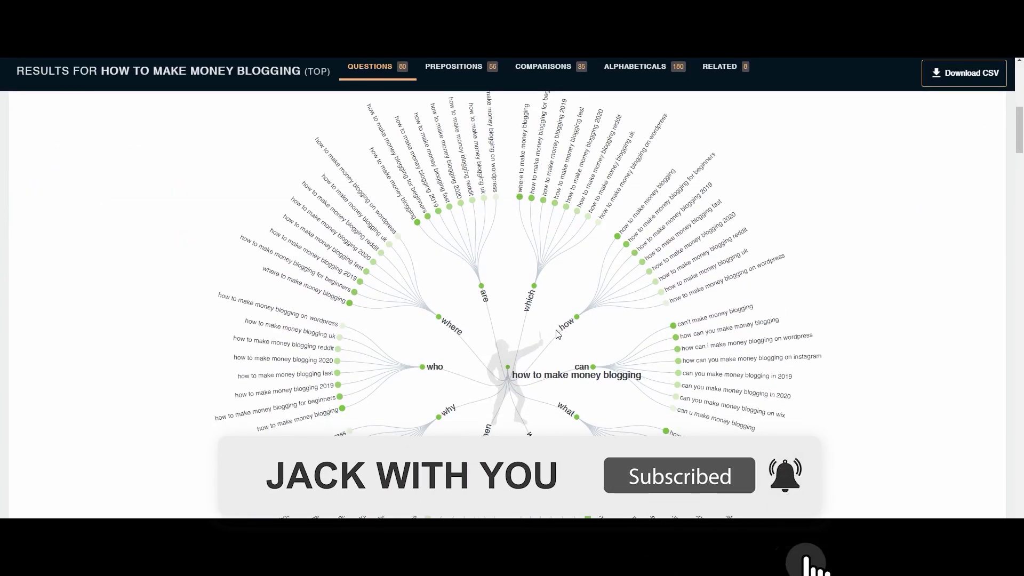
{"action": "scroll", "coordinate": [557, 333], "scroll_direction": "up", "scroll_amount": 1}
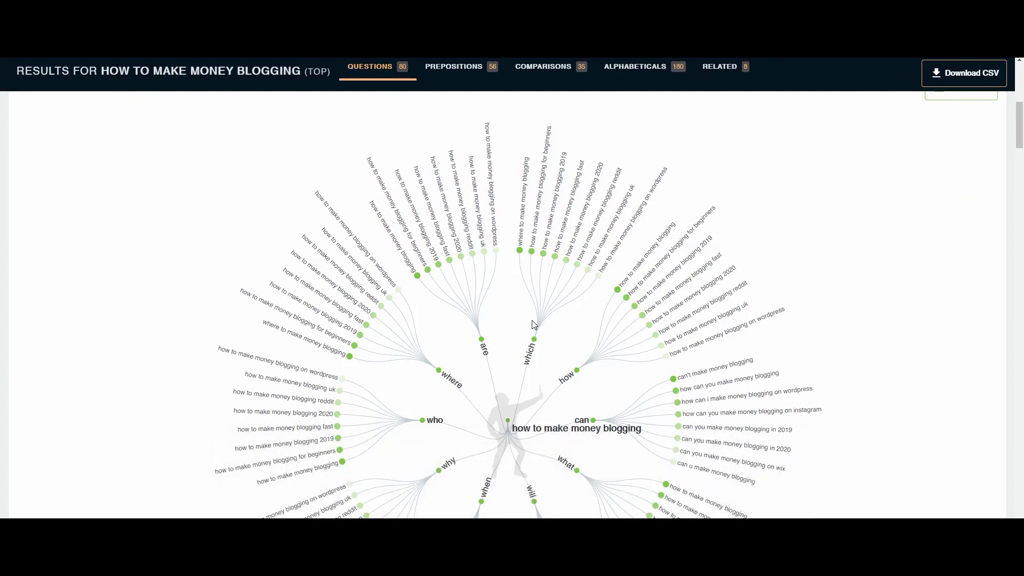
{"action": "scroll", "coordinate": [619, 369], "scroll_direction": "down", "scroll_amount": 2}
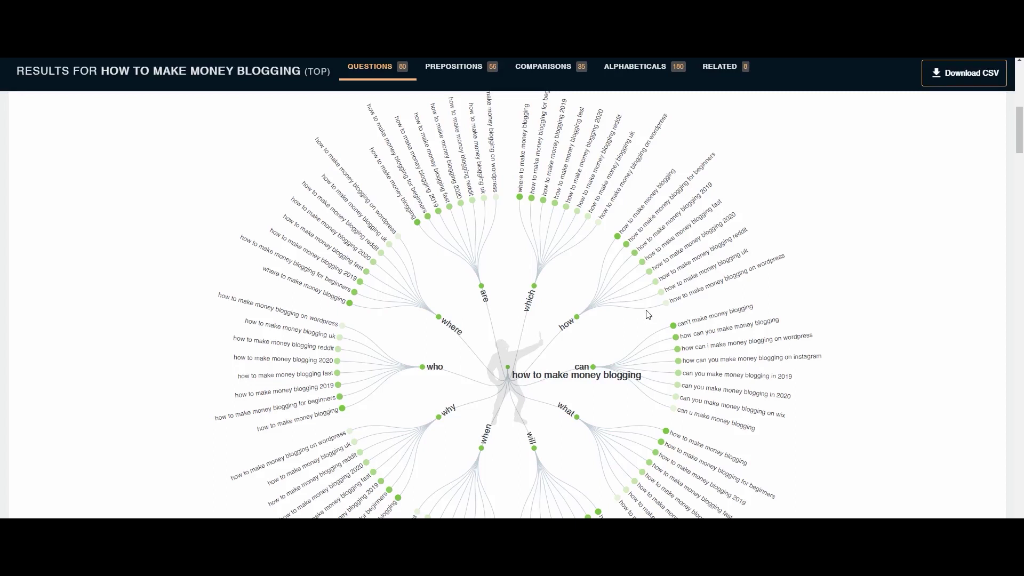
{"action": "left_click", "coordinate": [970, 83]}
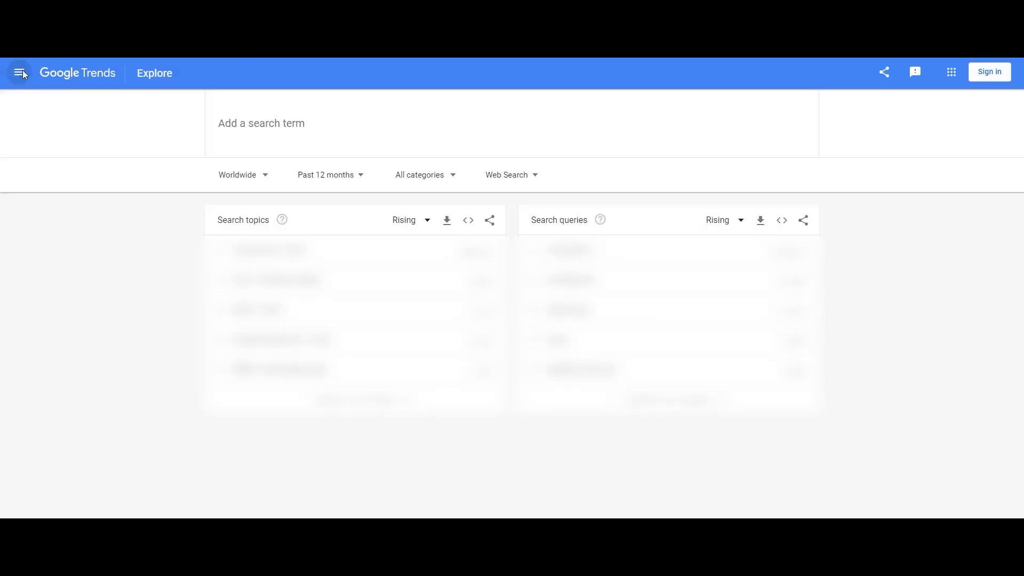
{"action": "left_click", "coordinate": [20, 72]}
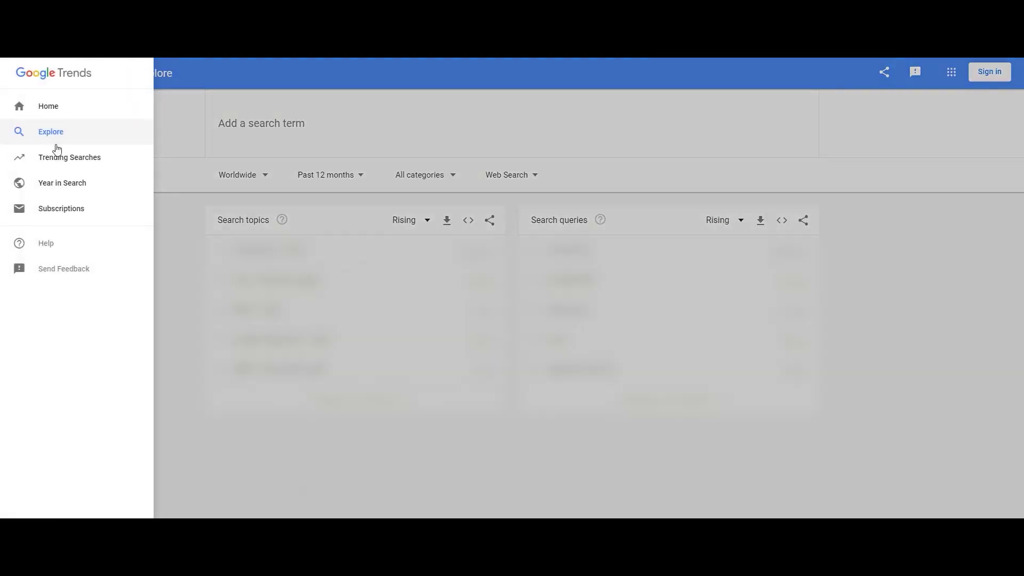
{"action": "left_click", "coordinate": [300, 152]}
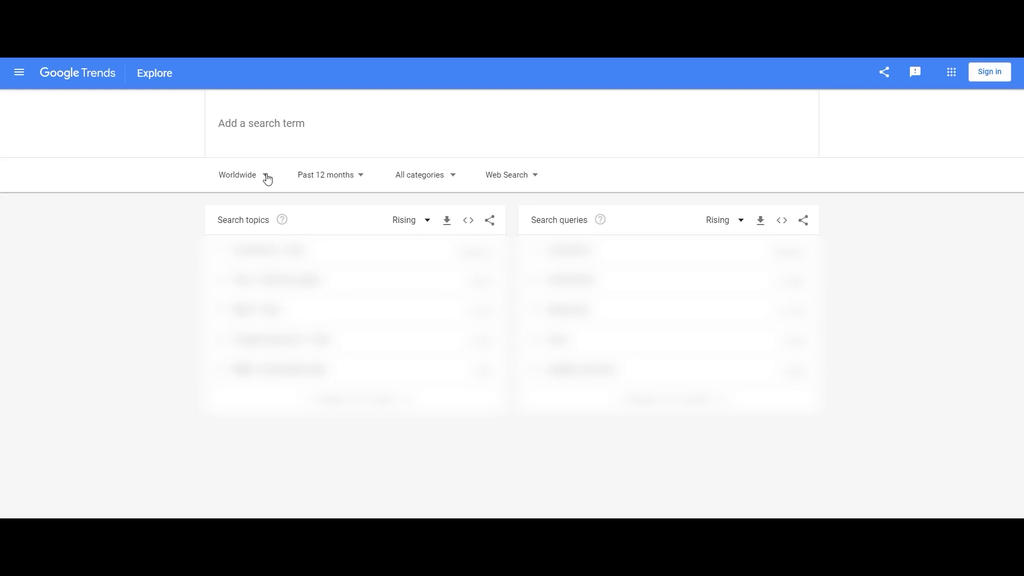
Set the region filter on the Google Trends Explore page to India
{"action": "left_click", "coordinate": [266, 176]}
{"action": "type", "text": "india"}
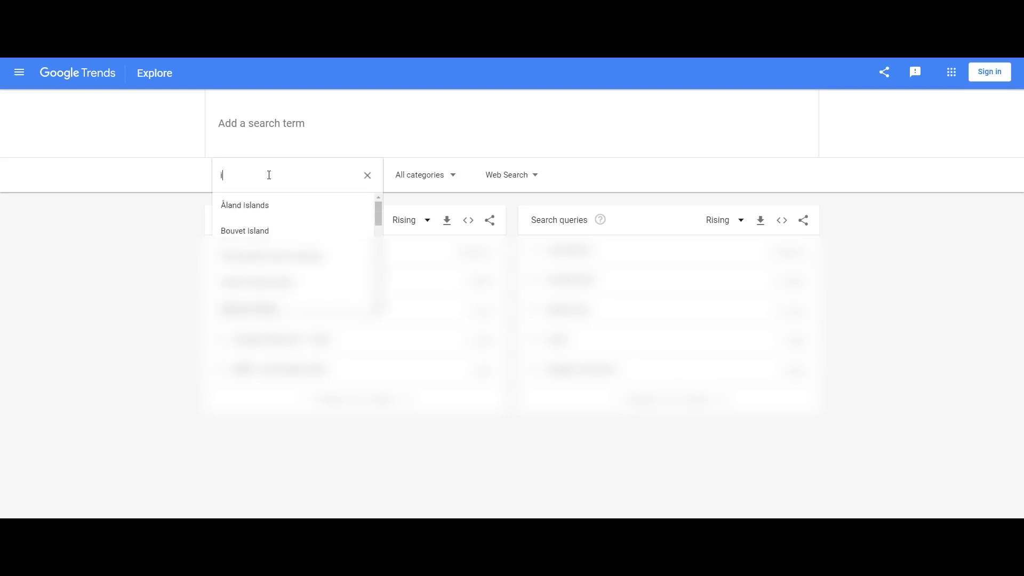
{"action": "key", "text": "Return"}
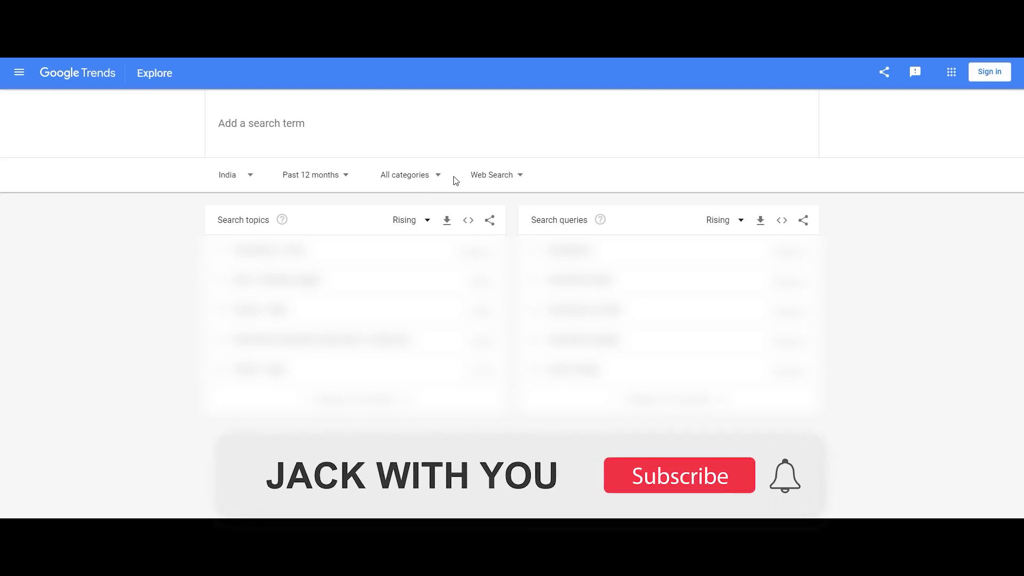
Explore the search term "how to make money blogging" and inspect the most recent points of its interest-over-time chart
{"action": "left_click", "coordinate": [218, 124]}
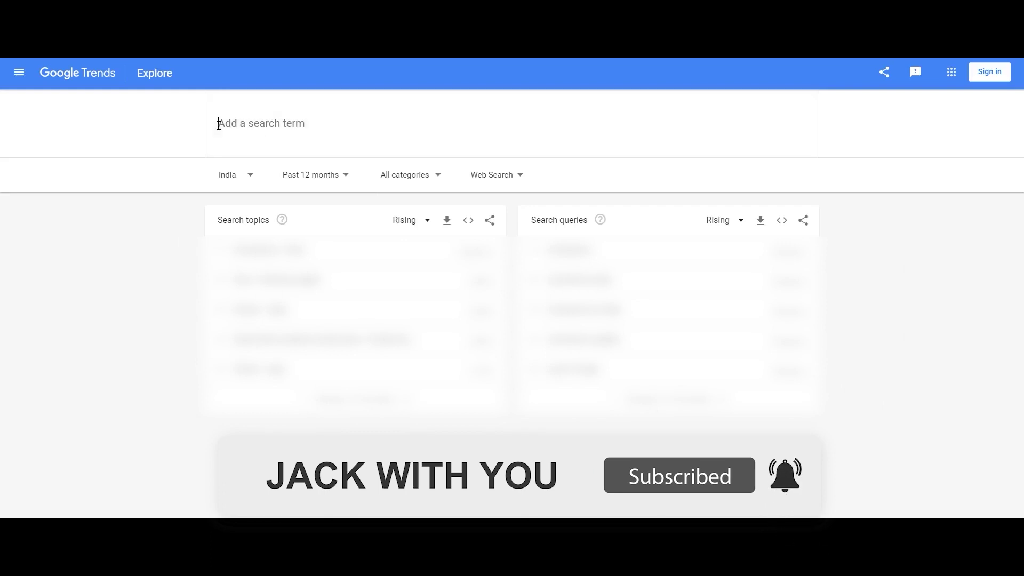
{"action": "type", "text": "how to make money blogging"}
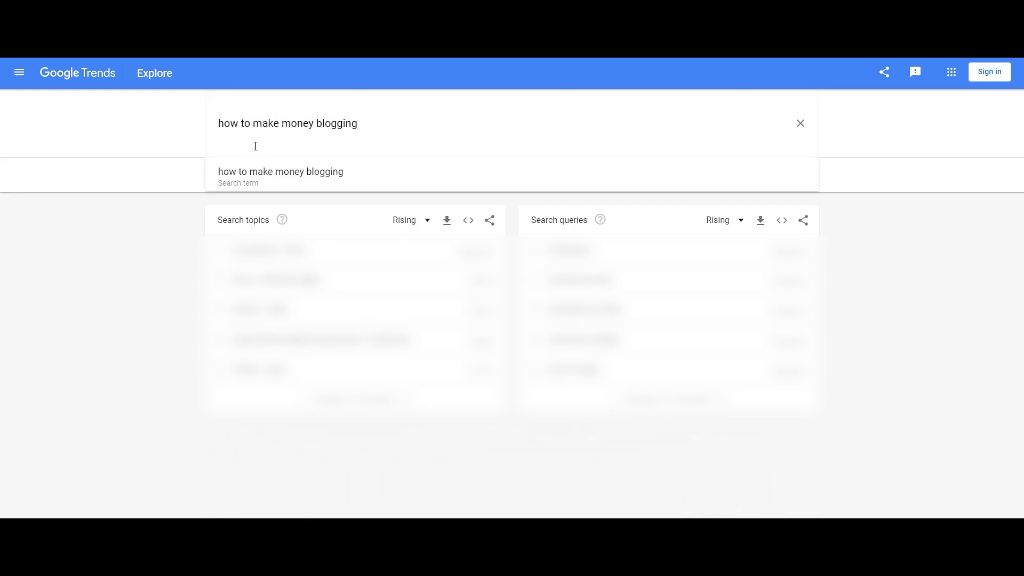
{"action": "key", "text": "Return"}
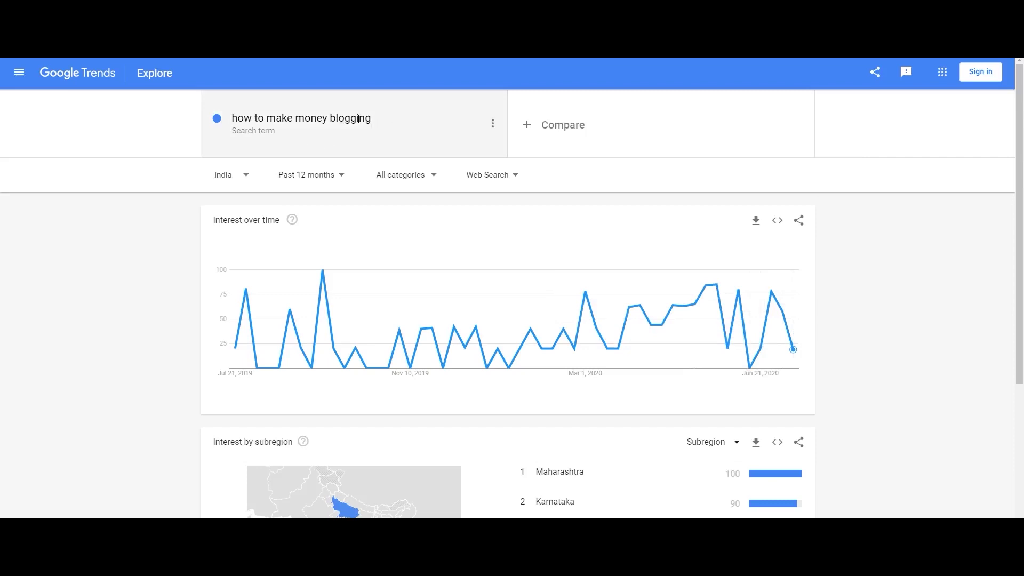
{"action": "mouse_move", "coordinate": [794, 356]}
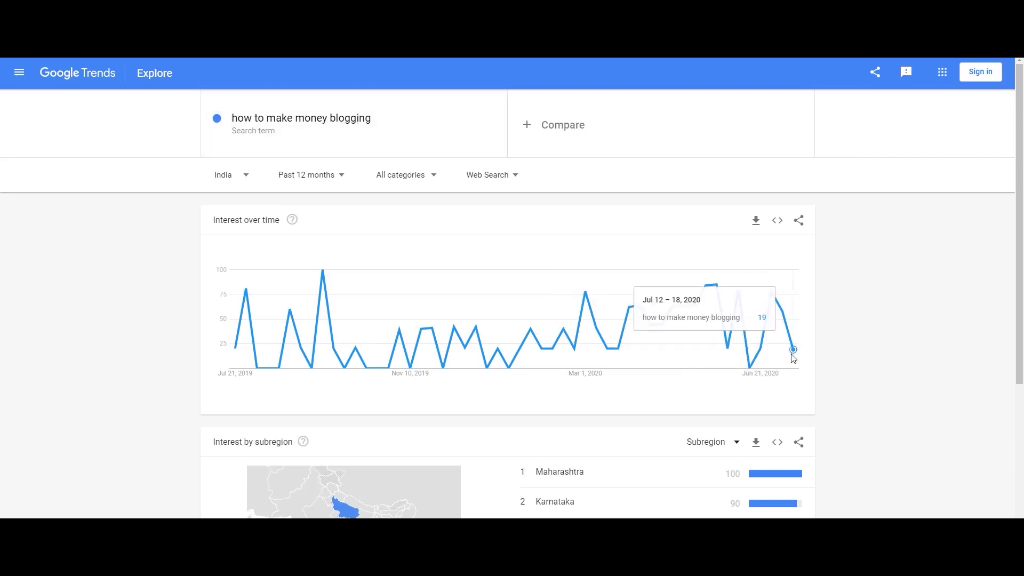
{"action": "mouse_move", "coordinate": [778, 304]}
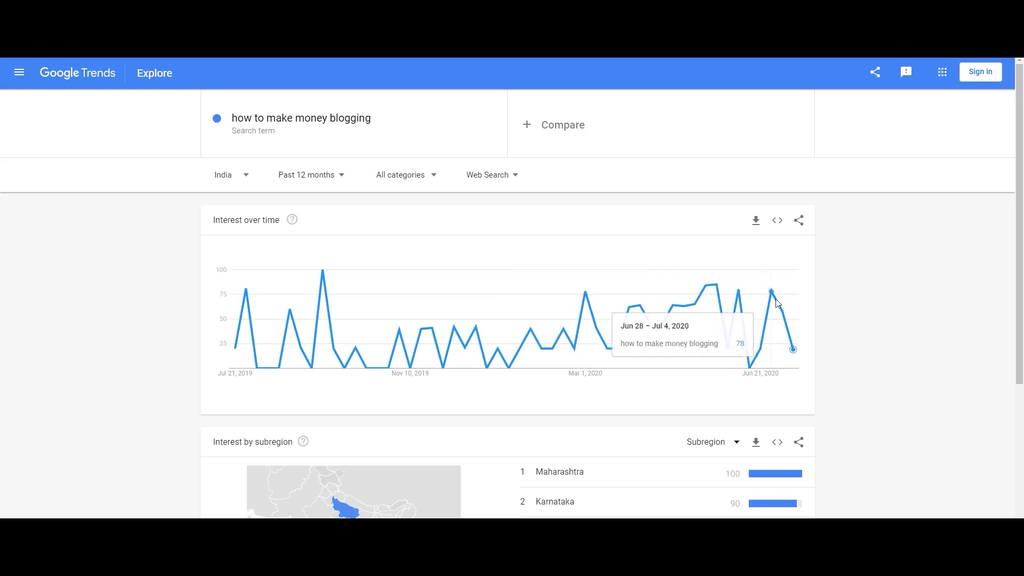
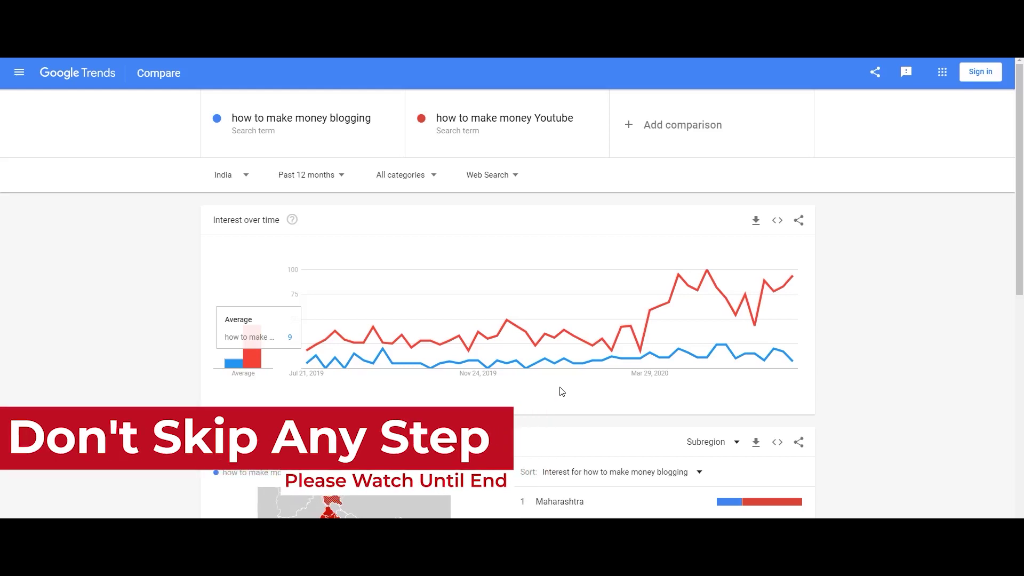
Copy "how to make money blogging fast" from the AnswerThePublic question wheel and add it as a comparison term in Google Trends
{"action": "mouse_move", "coordinate": [770, 295]}
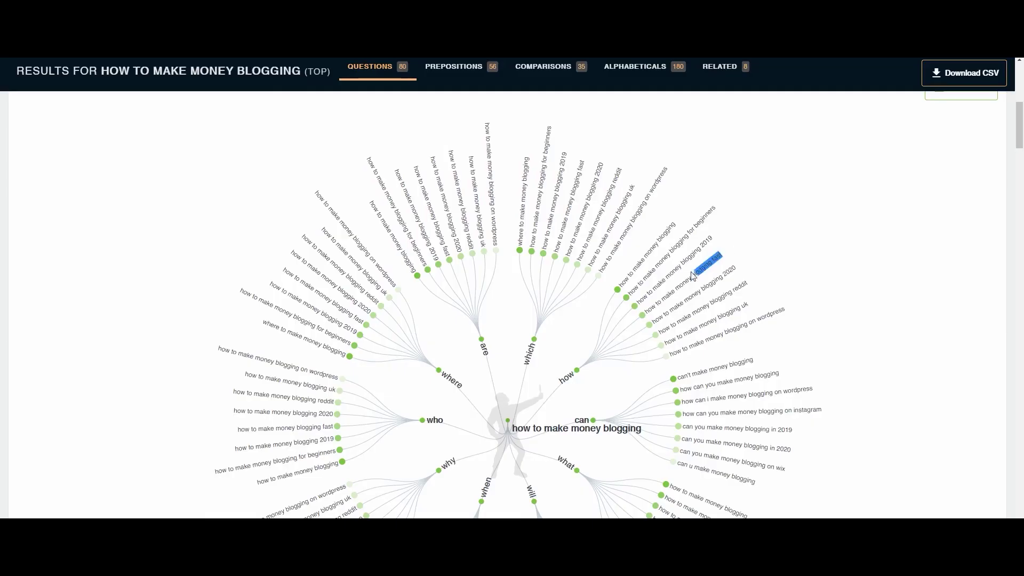
{"action": "left_click_drag", "start_coordinate": [692, 276], "coordinate": [637, 312]}
{"action": "key", "text": "ctrl+c"}
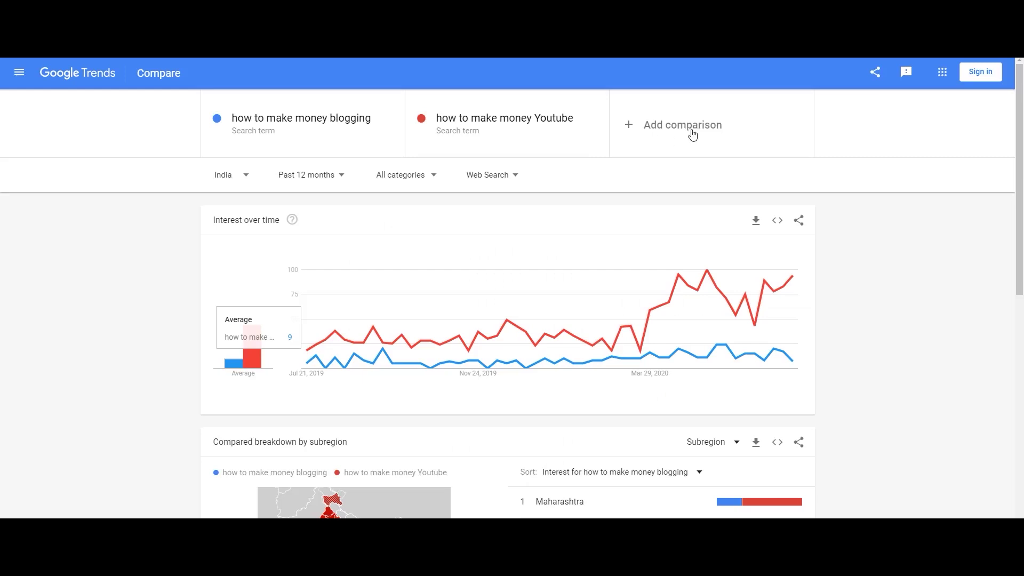
{"action": "left_click", "coordinate": [693, 134]}
{"action": "key", "text": "ctrl+v"}
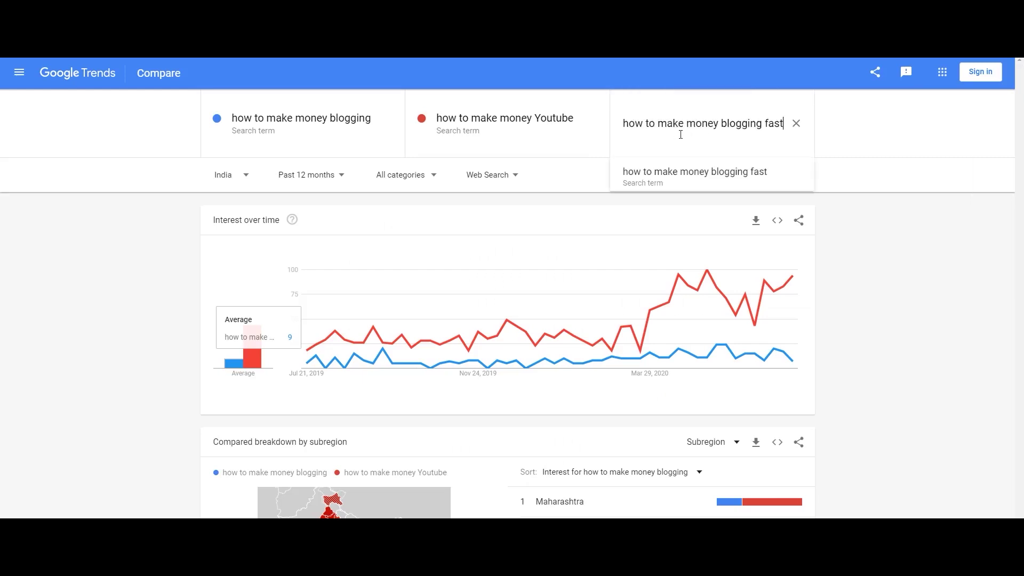
{"action": "key", "text": "Return"}
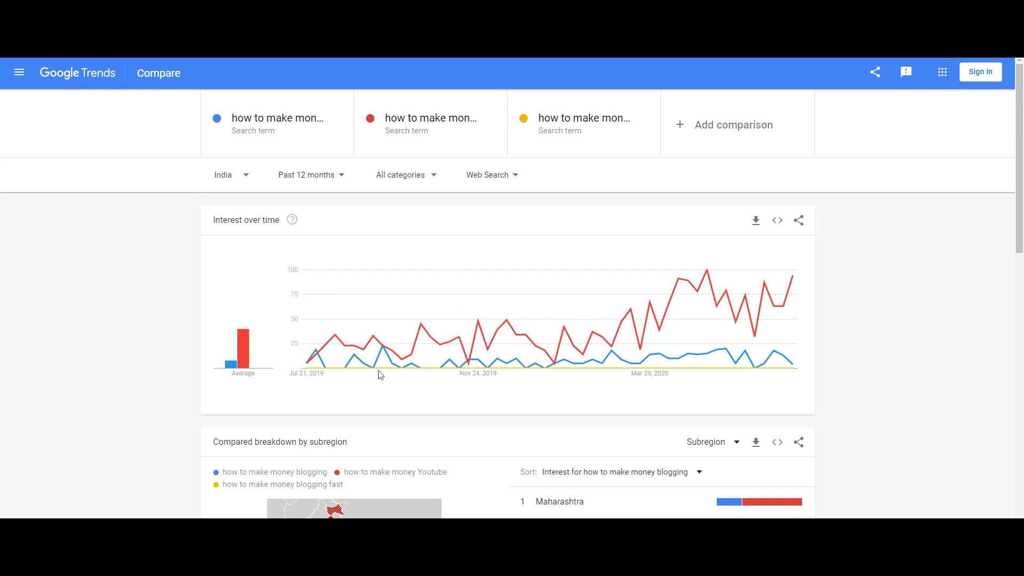
{"action": "mouse_move", "coordinate": [782, 363]}
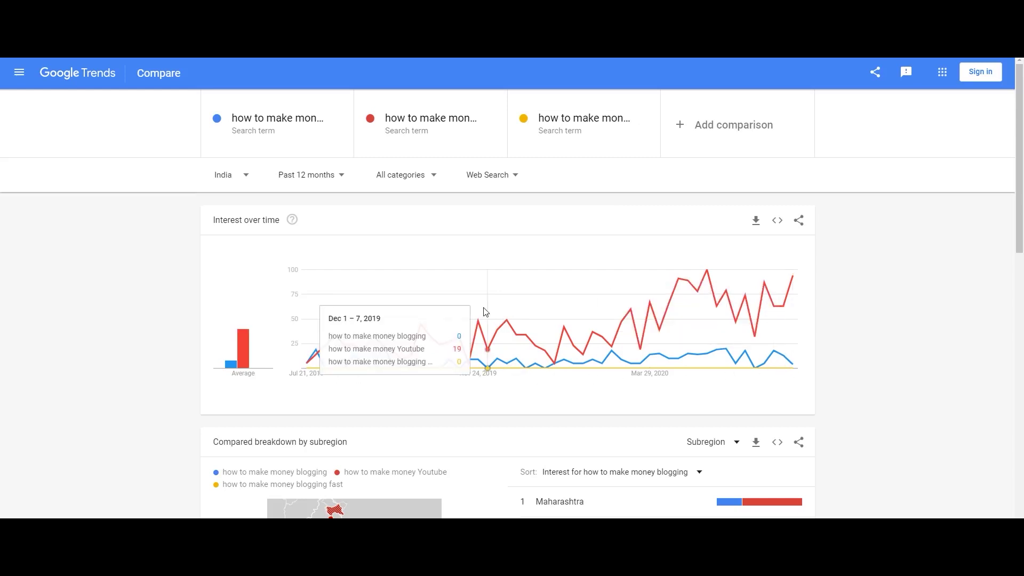